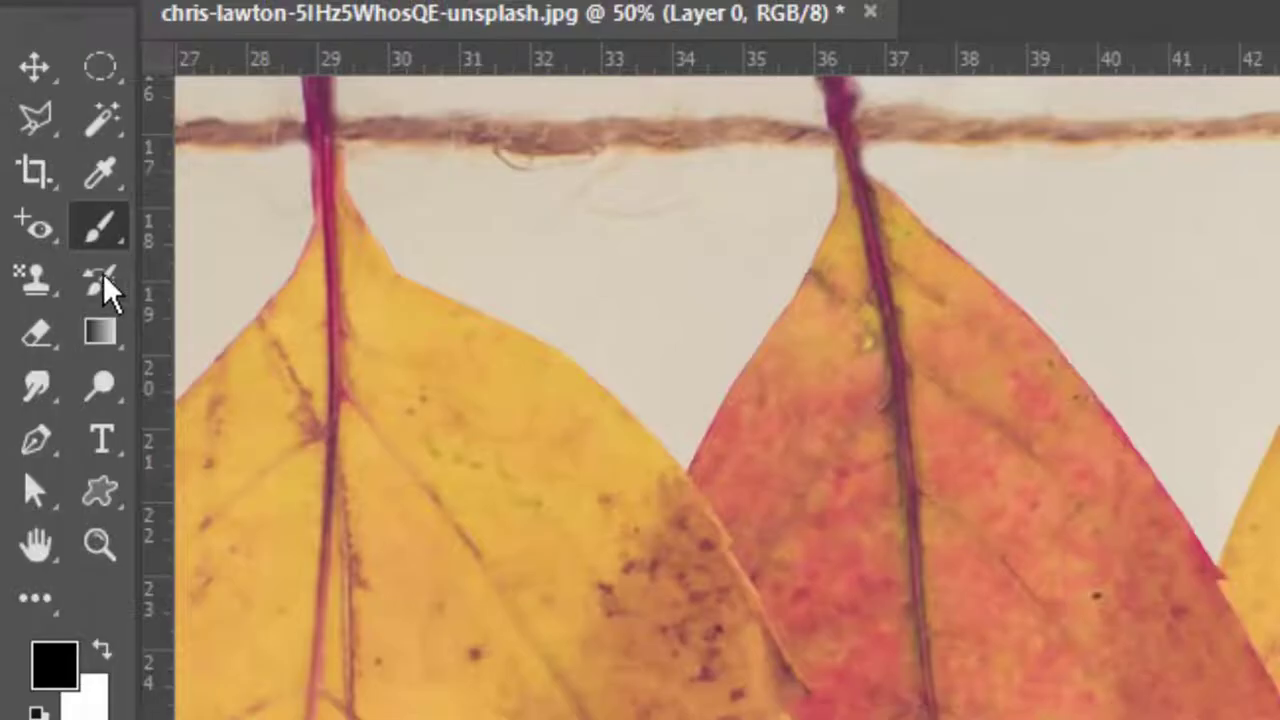
Choose the History Brush Tool from the toolbar flyout
{"action": "left_click", "coordinate": [36, 144]}
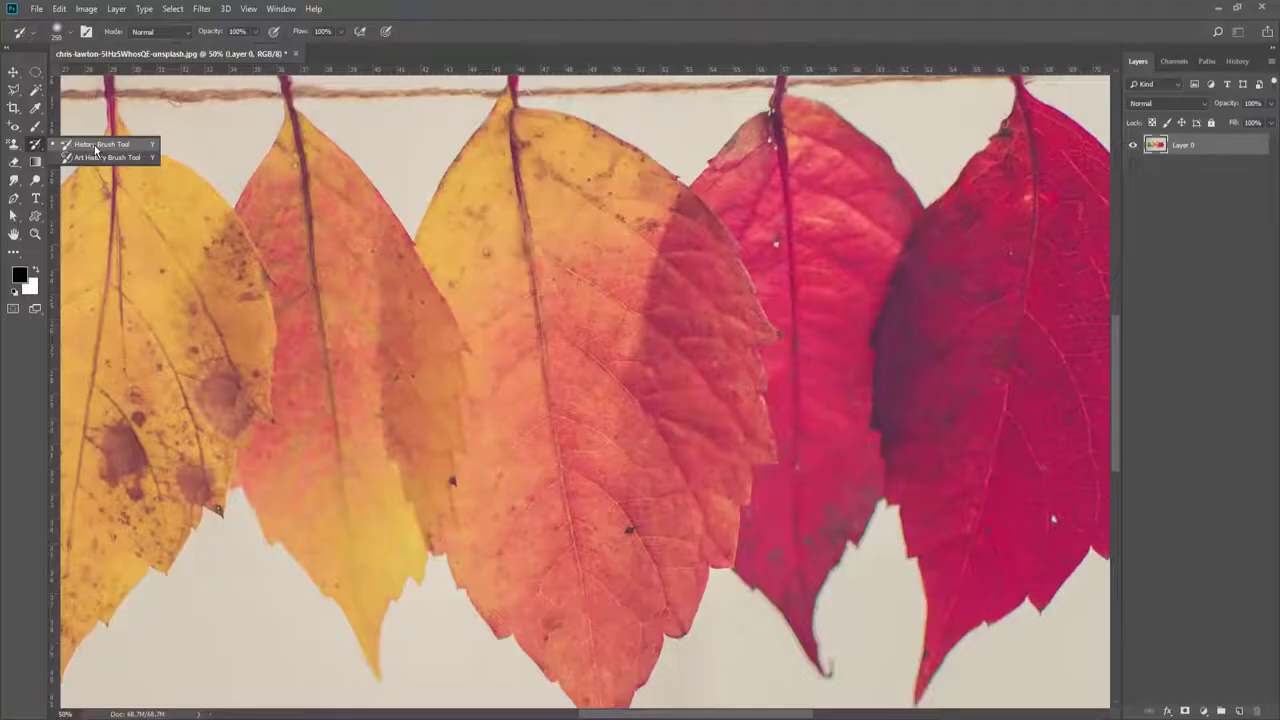
{"action": "left_click", "coordinate": [97, 145]}
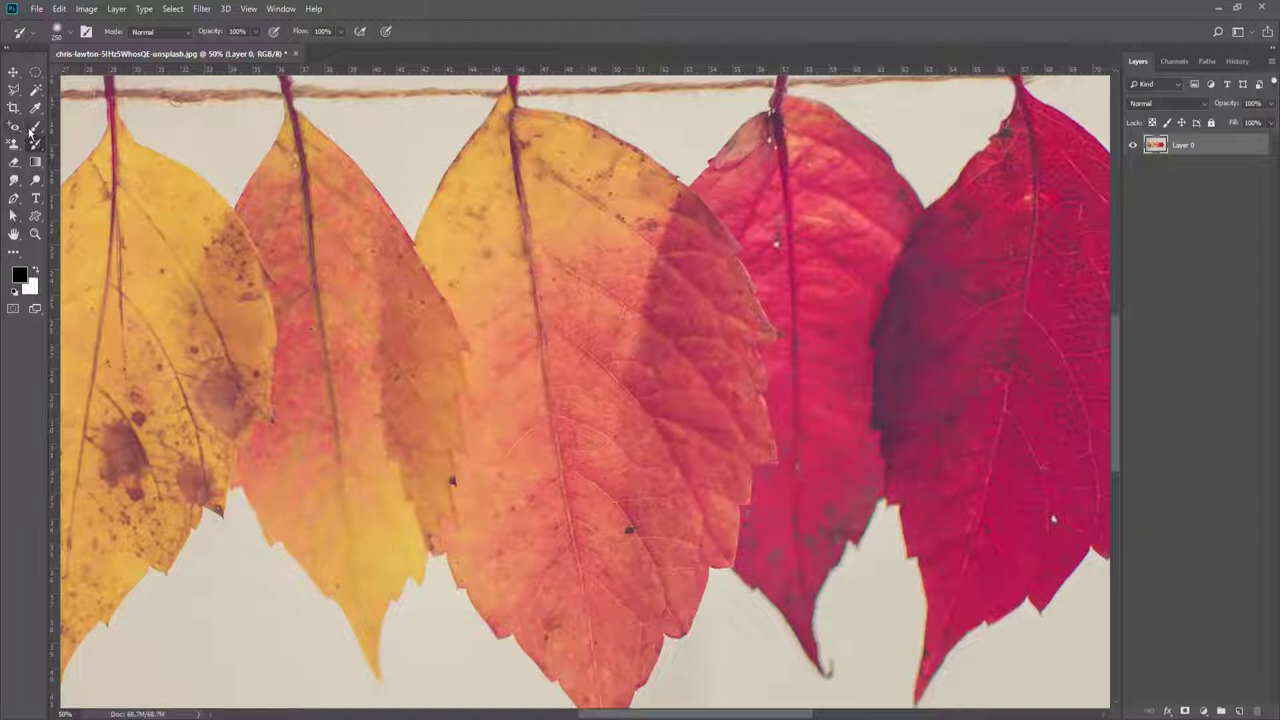
Switch to the Brush tool and set the foreground colour to #fd0000
{"action": "left_click", "coordinate": [34, 127]}
{"action": "left_click", "coordinate": [18, 276]}
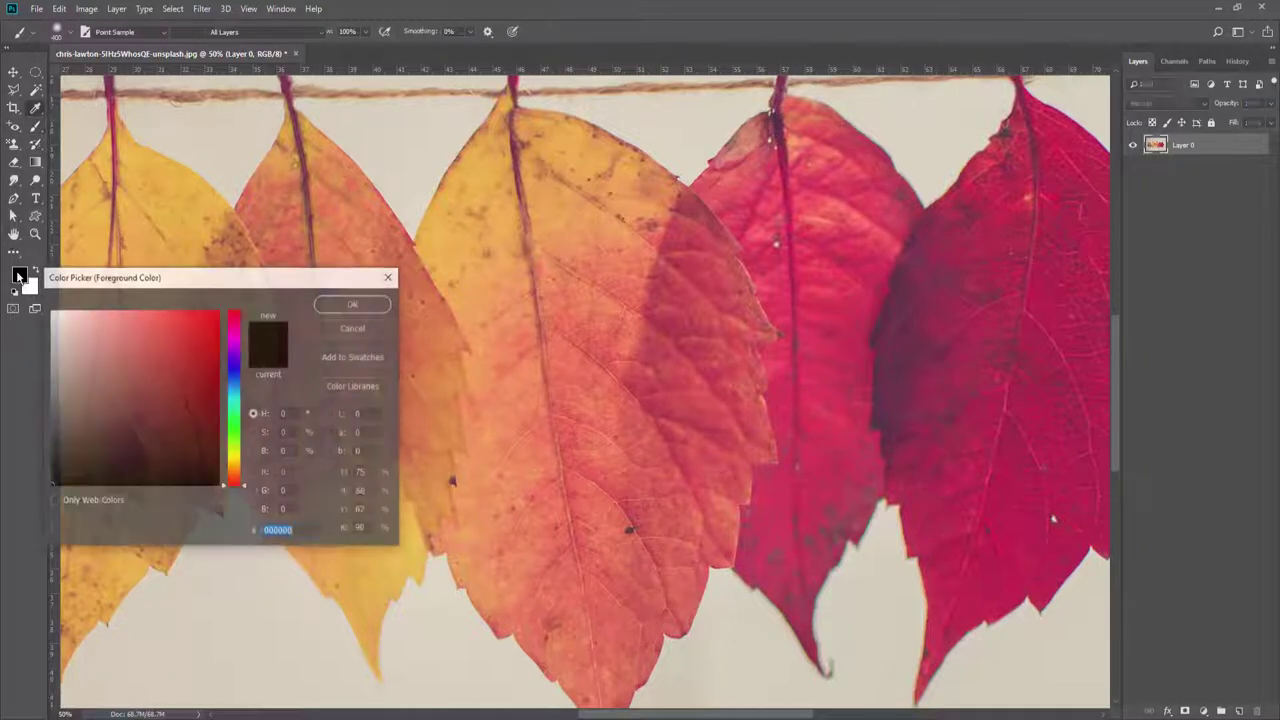
{"action": "type", "text": "fd0000"}
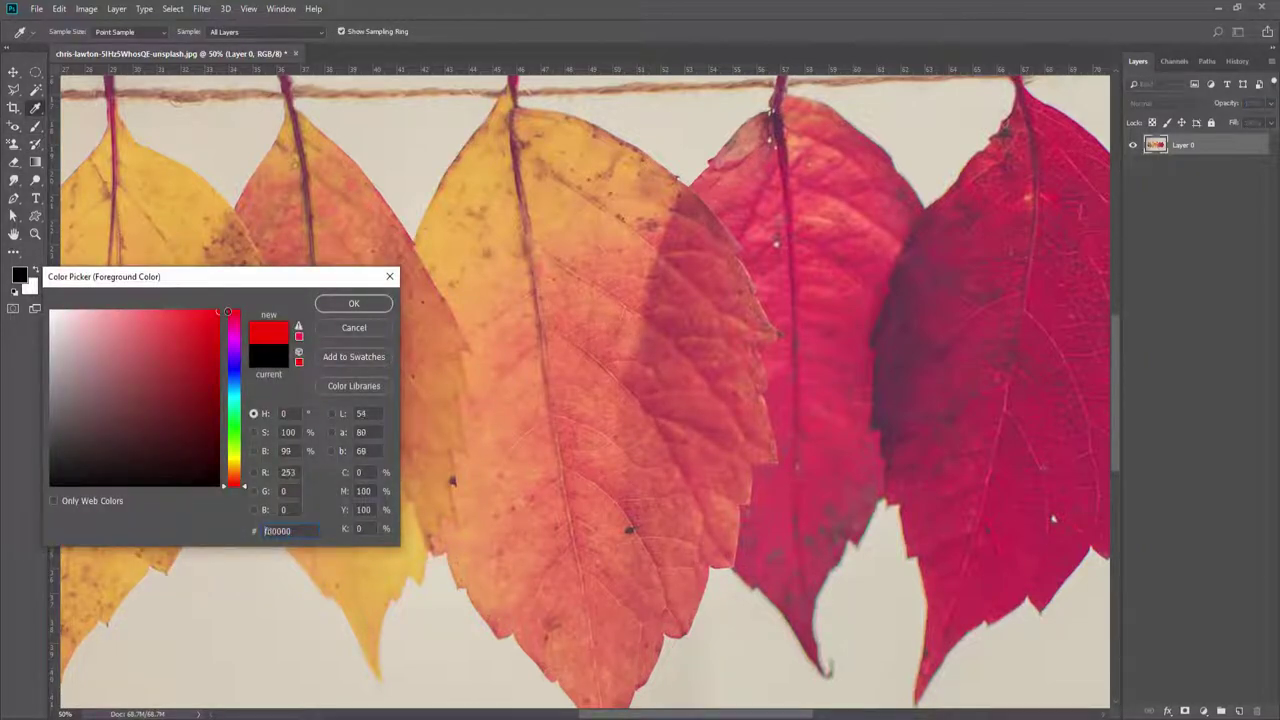
{"action": "left_click", "coordinate": [330, 303]}
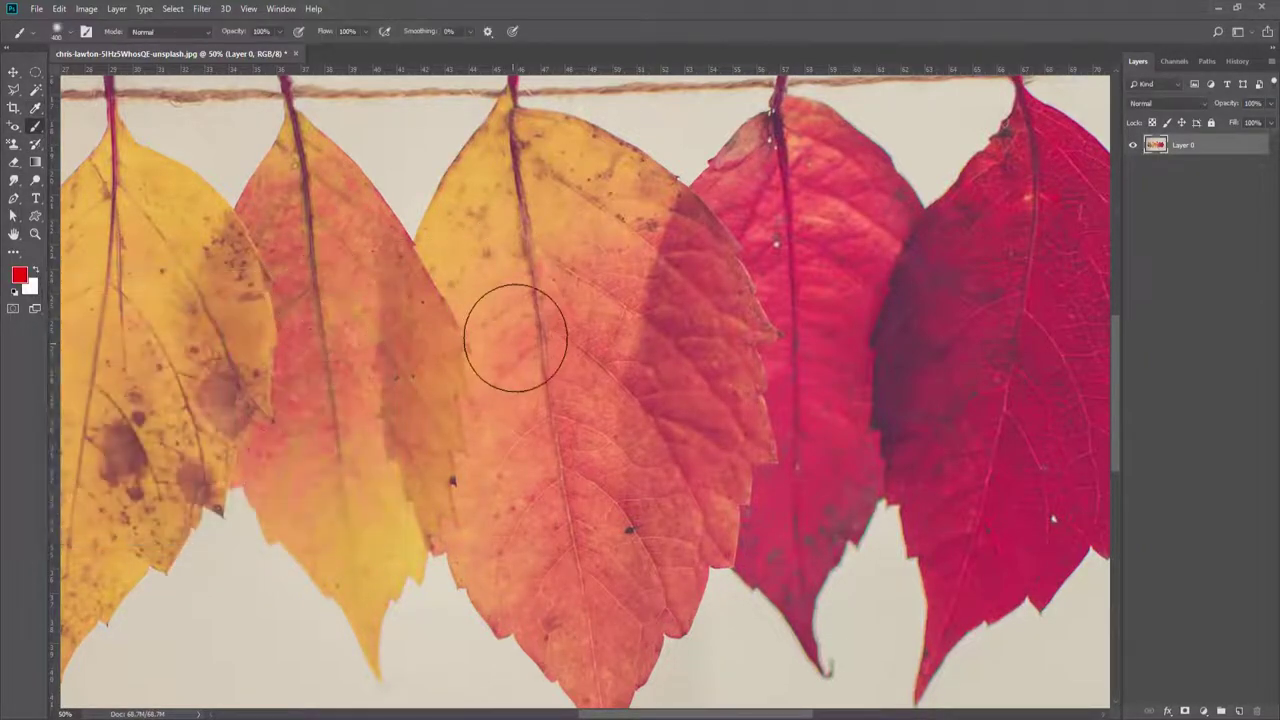
Paint a broad red stroke from the top to the bottom of the middle leaf
{"action": "left_click", "coordinate": [520, 168]}
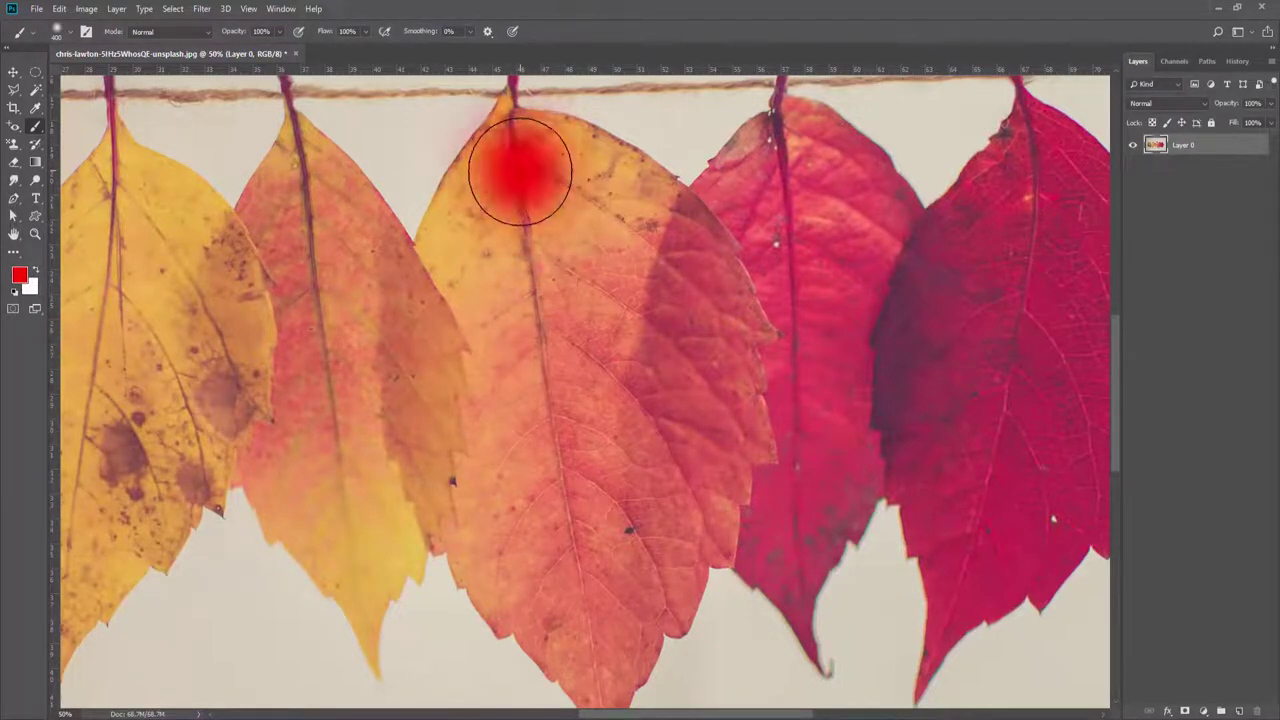
{"action": "mouse_move", "coordinate": [520, 140]}
{"action": "left_mouse_down"}
{"action": "mouse_move", "coordinate": [528, 557]}
{"action": "mouse_move", "coordinate": [486, 229]}
{"action": "mouse_move", "coordinate": [461, 257]}
{"action": "mouse_move", "coordinate": [563, 563]}
{"action": "mouse_move", "coordinate": [571, 214]}
{"action": "mouse_move", "coordinate": [610, 260]}
{"action": "mouse_move", "coordinate": [571, 571]}
{"action": "left_mouse_up"}
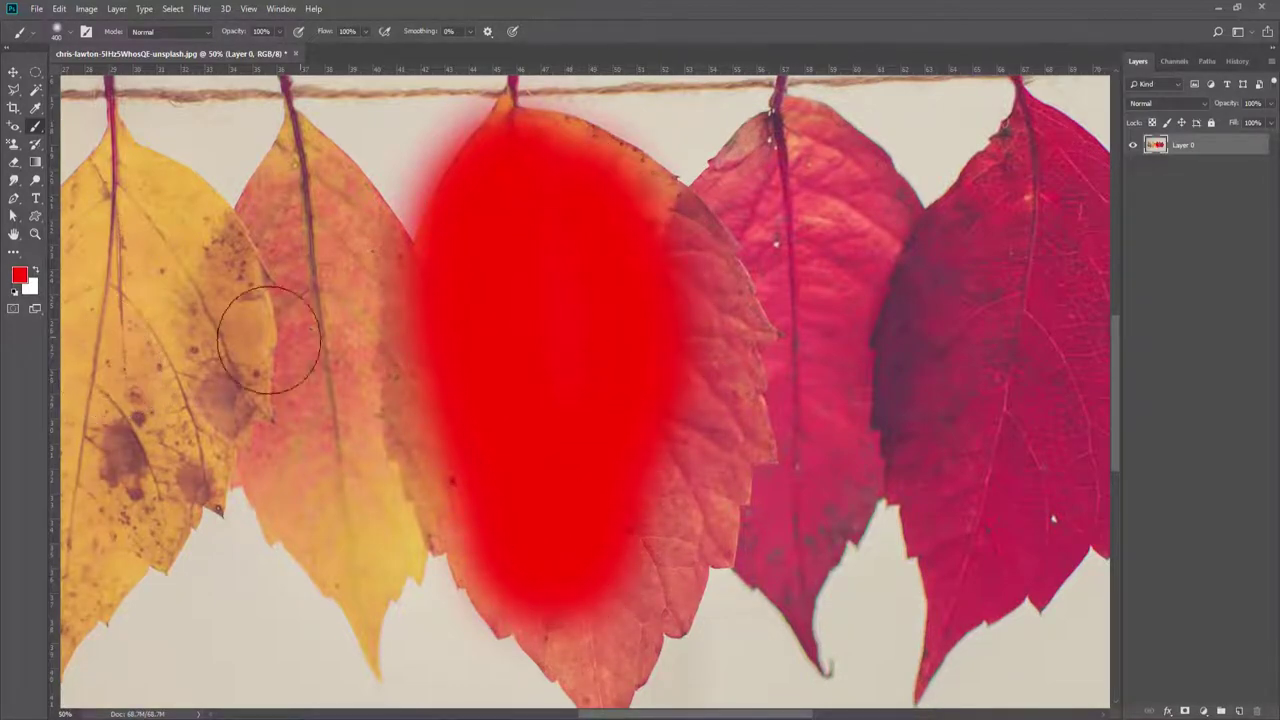
{"action": "left_click", "coordinate": [25, 277]}
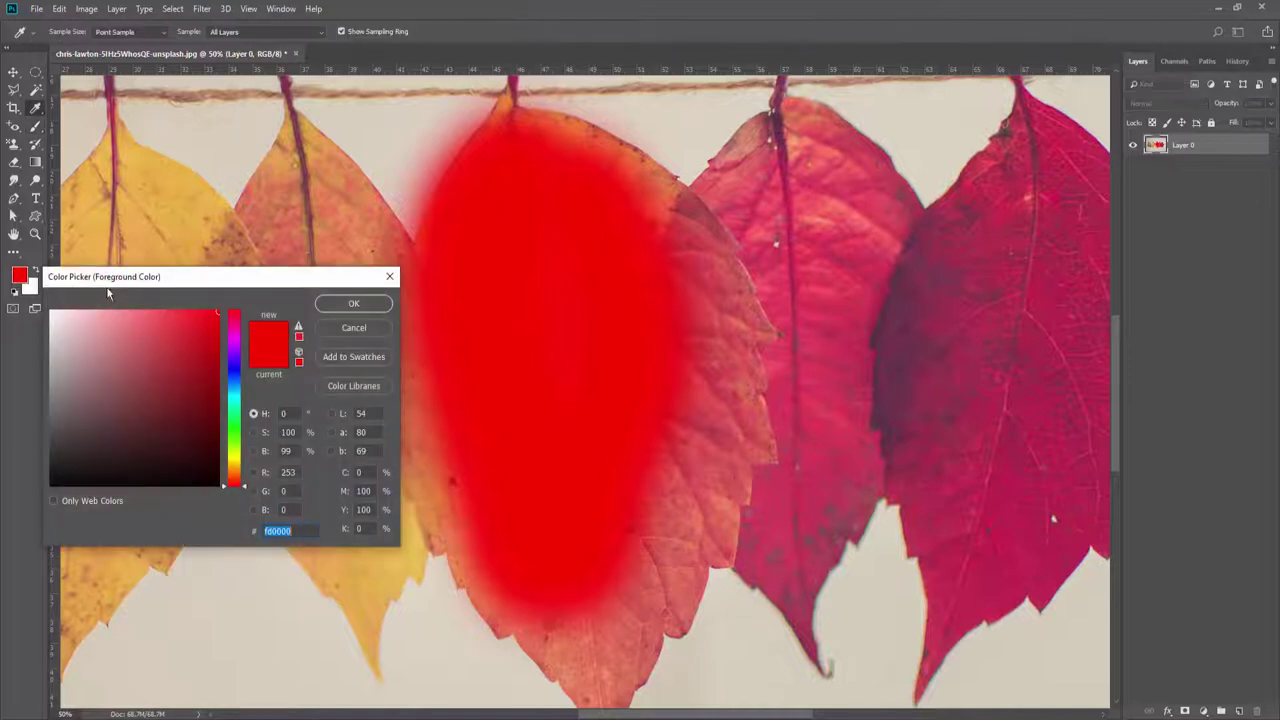
Pick magenta as the foreground colour and paint two strokes over the right-hand leaves
{"action": "left_click", "coordinate": [236, 340]}
{"action": "left_click", "coordinate": [338, 304]}
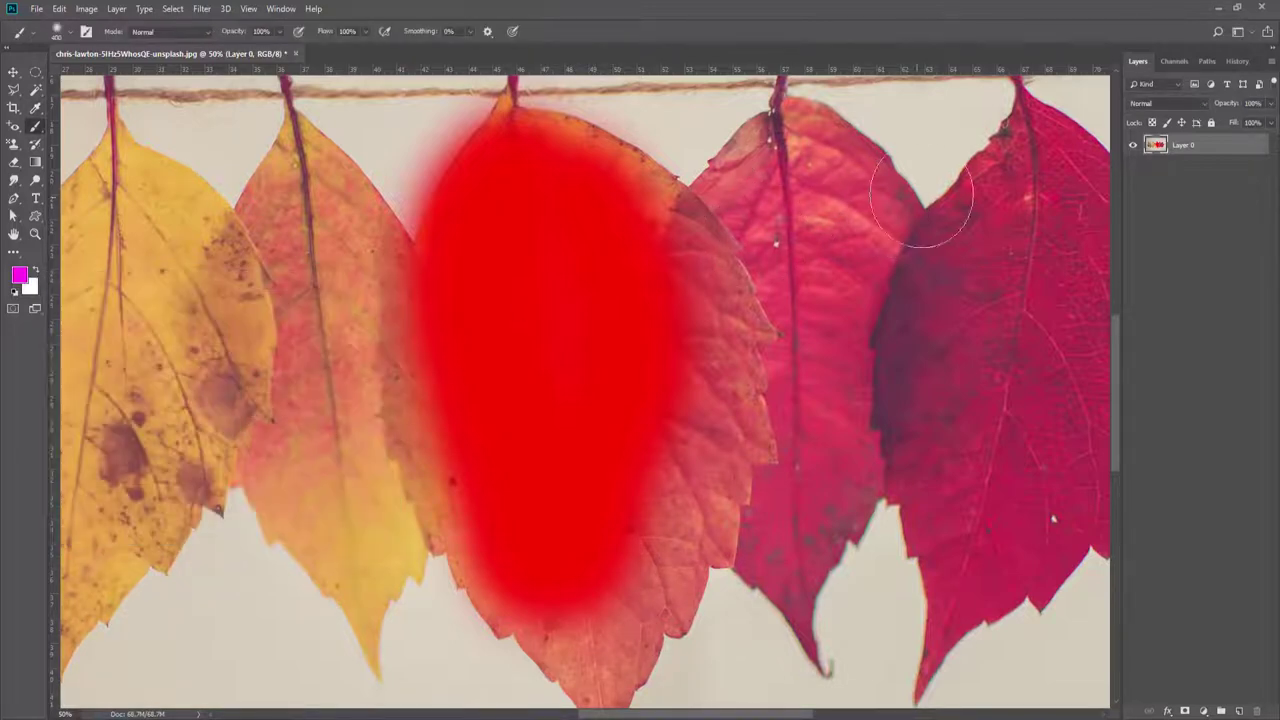
{"action": "left_click_drag", "start_coordinate": [925, 165], "coordinate": [880, 614]}
{"action": "mouse_move", "coordinate": [927, 240]}
{"action": "left_mouse_down"}
{"action": "mouse_move", "coordinate": [986, 663]}
{"action": "mouse_move", "coordinate": [929, 157]}
{"action": "mouse_move", "coordinate": [897, 522]}
{"action": "left_mouse_up"}
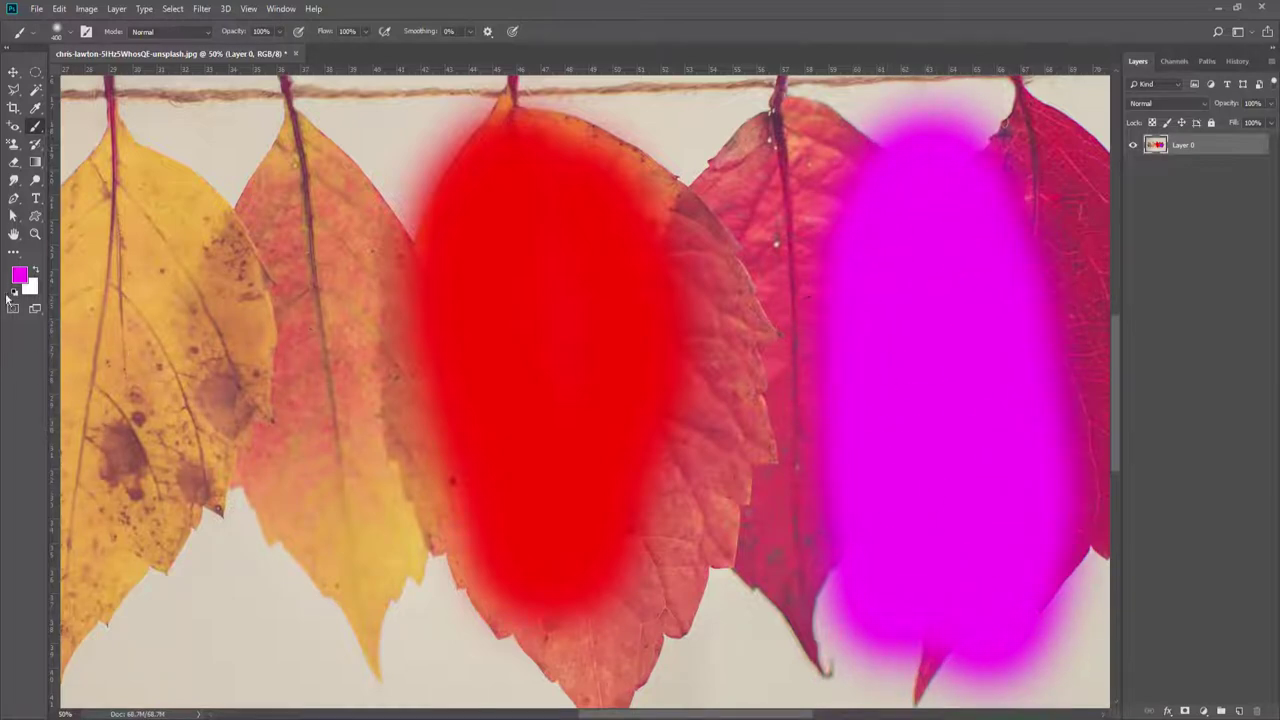
Pick blue as the foreground colour and paint a broad stroke over the left leaves
{"action": "left_click", "coordinate": [19, 275]}
{"action": "left_click", "coordinate": [234, 370]}
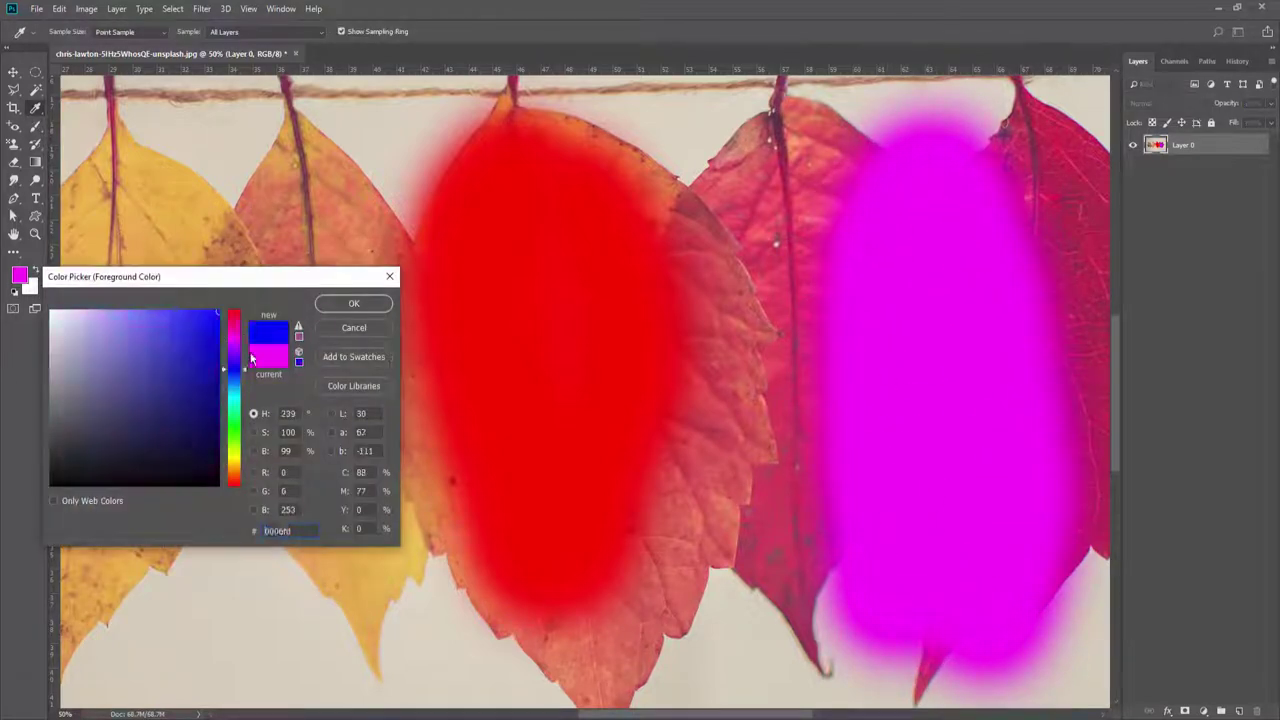
{"action": "left_click", "coordinate": [339, 305]}
{"action": "mouse_move", "coordinate": [214, 514]}
{"action": "left_mouse_down"}
{"action": "mouse_move", "coordinate": [163, 209]}
{"action": "mouse_move", "coordinate": [160, 495]}
{"action": "mouse_move", "coordinate": [125, 175]}
{"action": "left_mouse_up"}
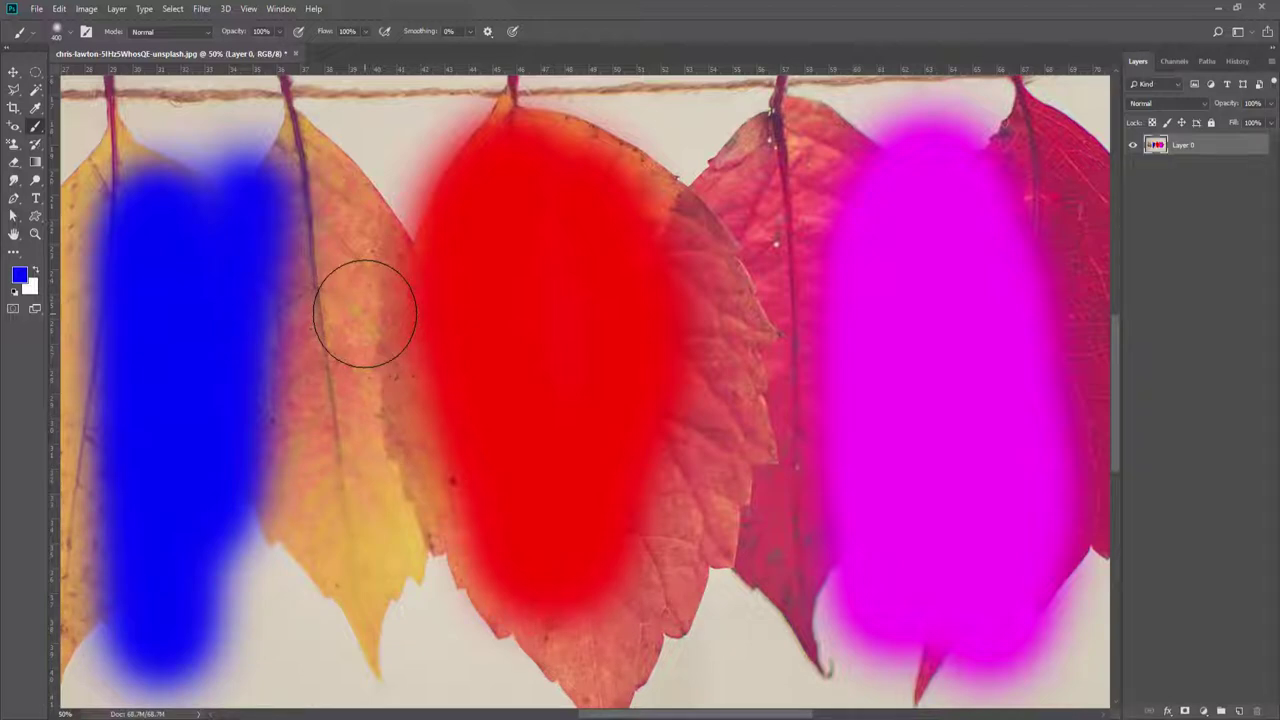
{"action": "key", "text": "ctrl+alt+z"}
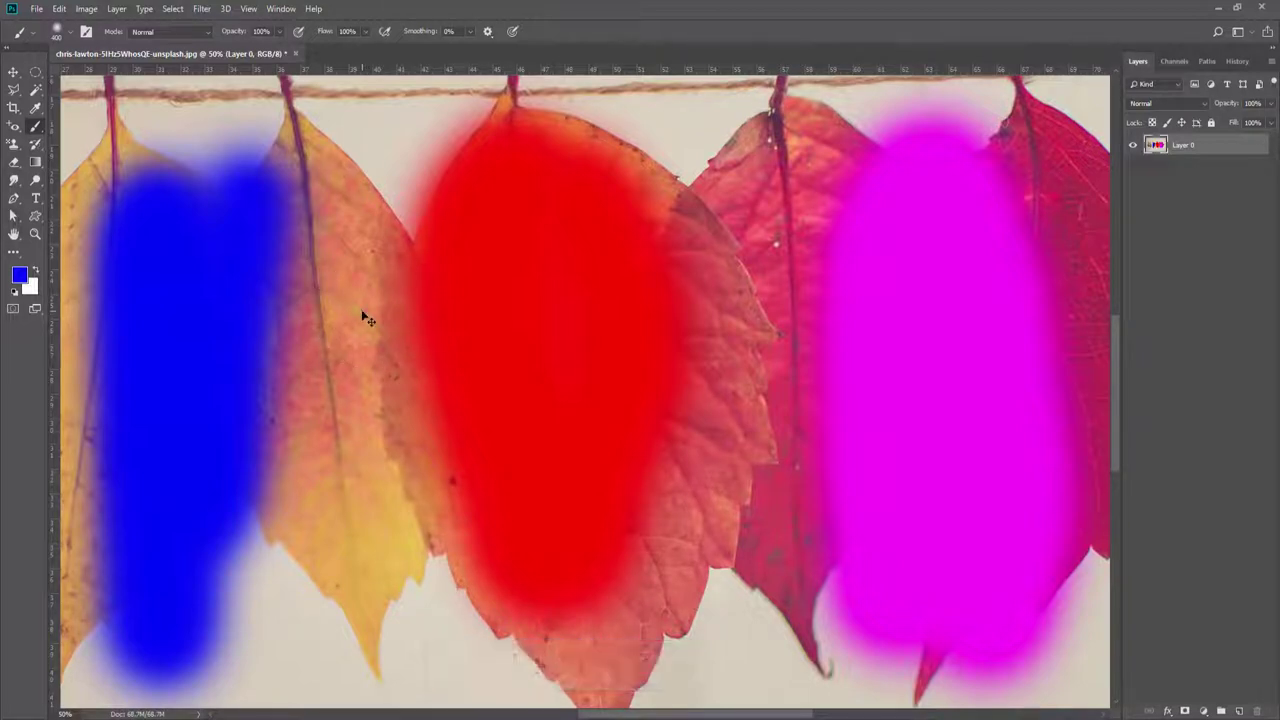
{"action": "key", "text": "ctrl+alt+z"}
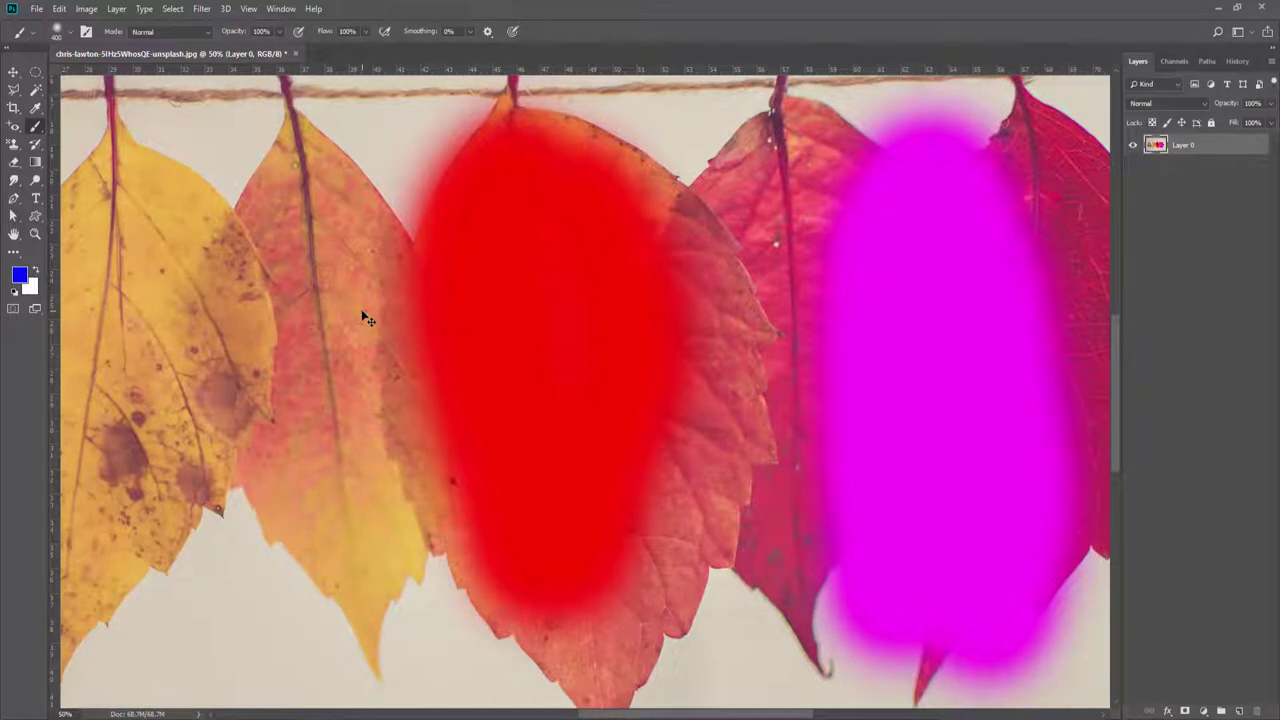
{"action": "key", "text": "ctrl+alt+z"}
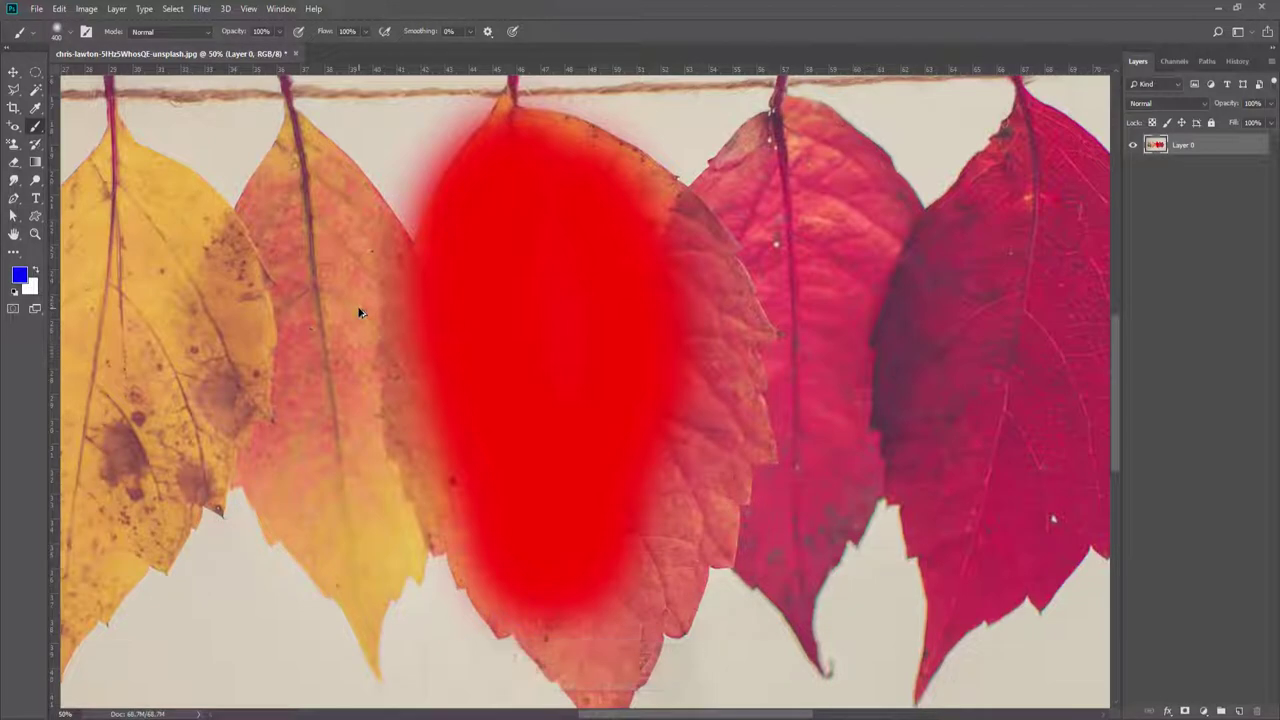
{"action": "key", "text": "ctrl+alt+z"}
{"action": "key", "text": "ctrl+alt+z"}
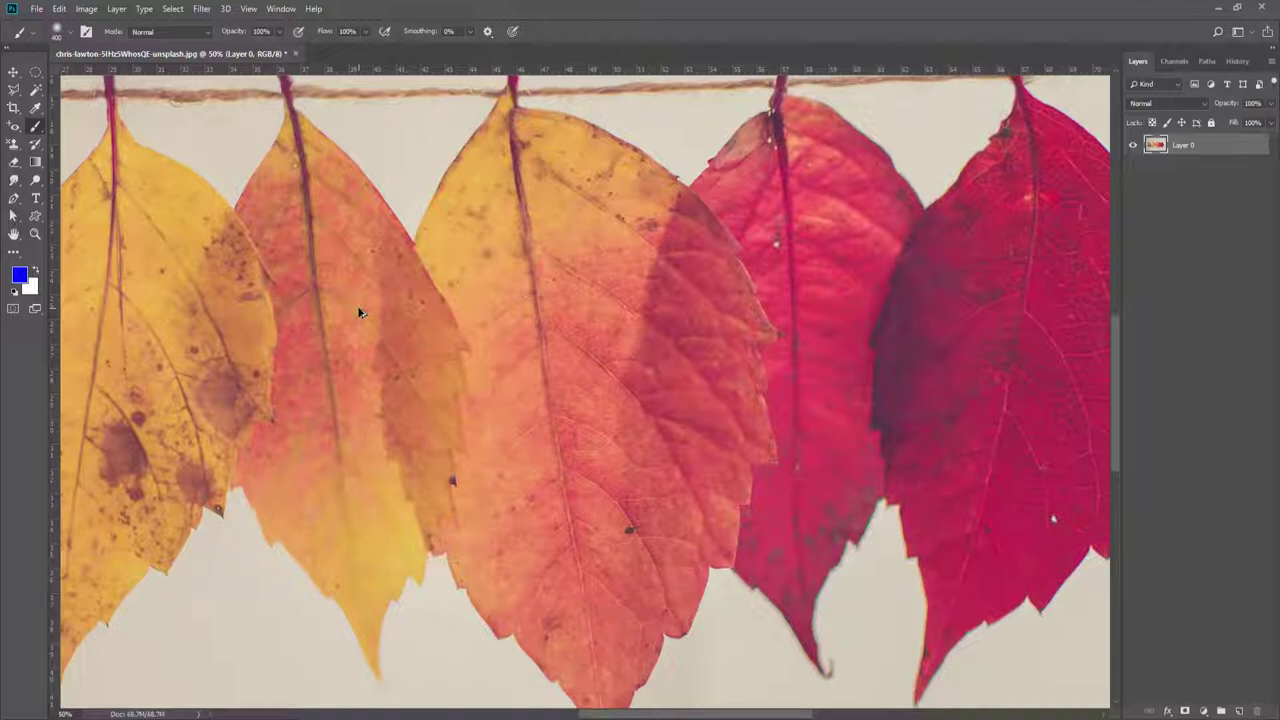
{"action": "key", "text": "ctrl+shift+z"}
{"action": "key", "text": "ctrl+shift+z"}
{"action": "key", "text": "ctrl+shift+z"}
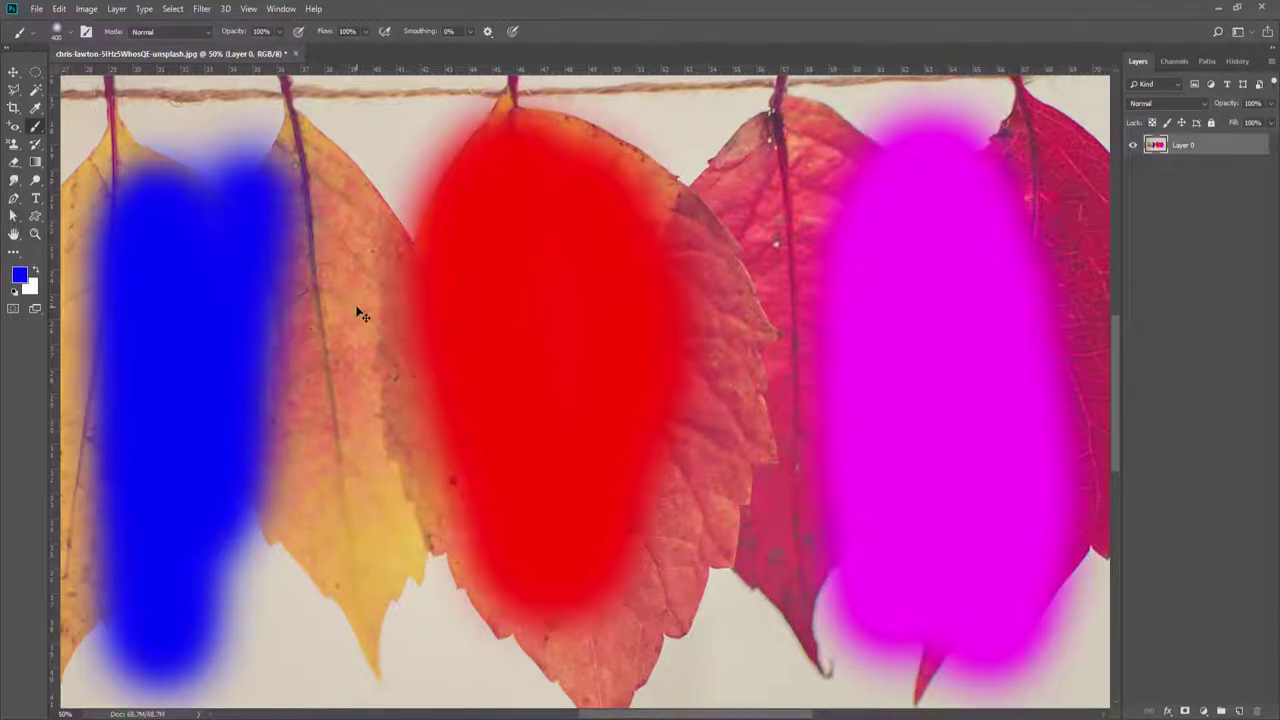
{"action": "key", "text": "y"}
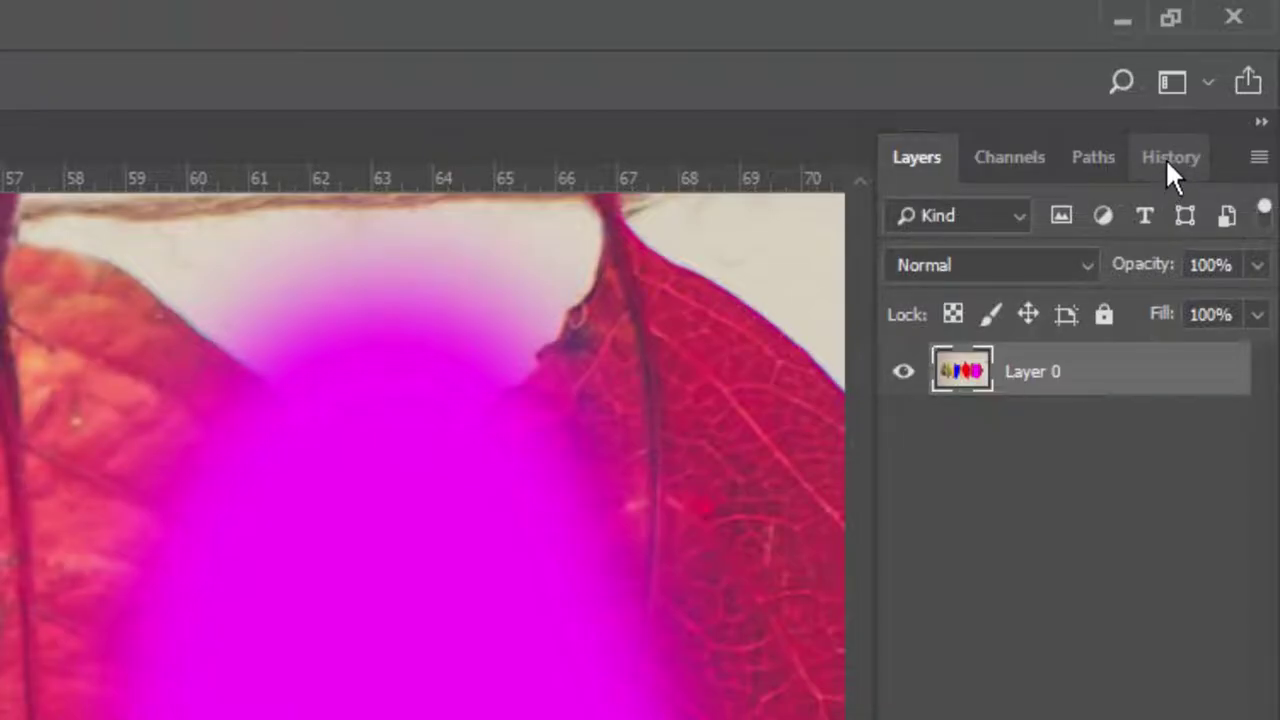
Float and close the History panel, reopen it via Window > History, and redock it with Layers
{"action": "left_click", "coordinate": [1170, 160]}
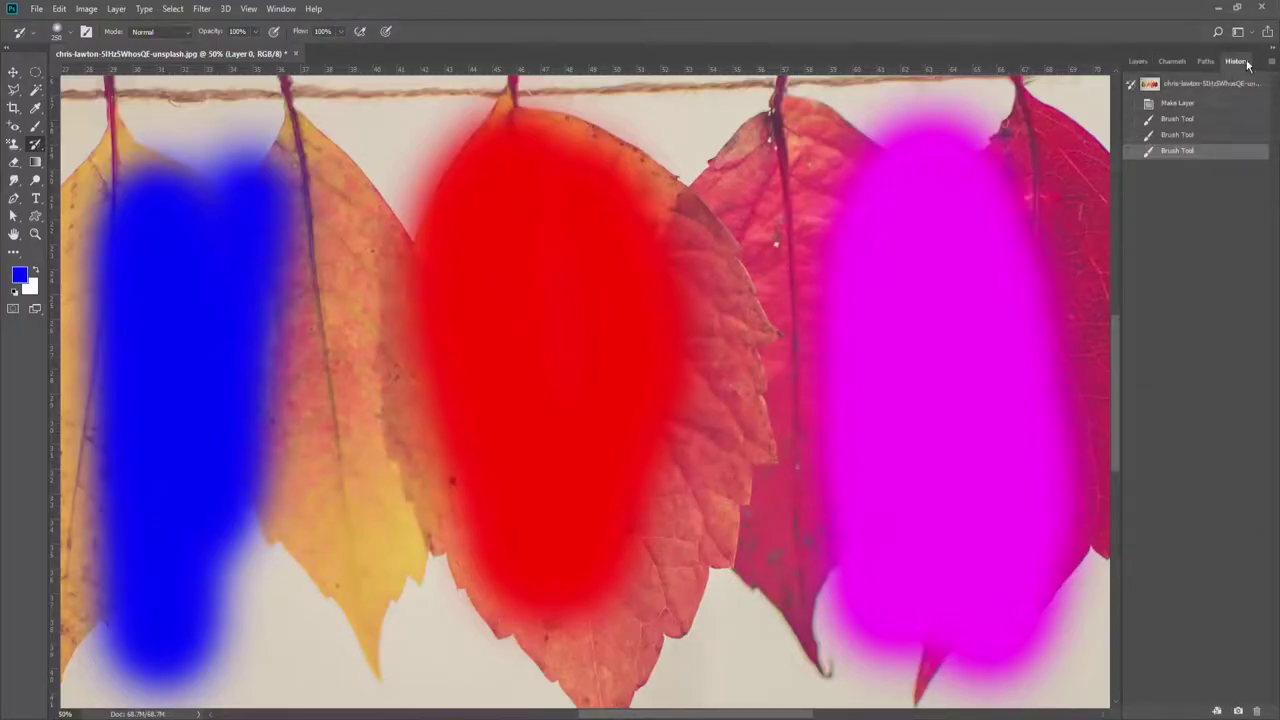
{"action": "left_click_drag", "start_coordinate": [1246, 66], "coordinate": [878, 216]}
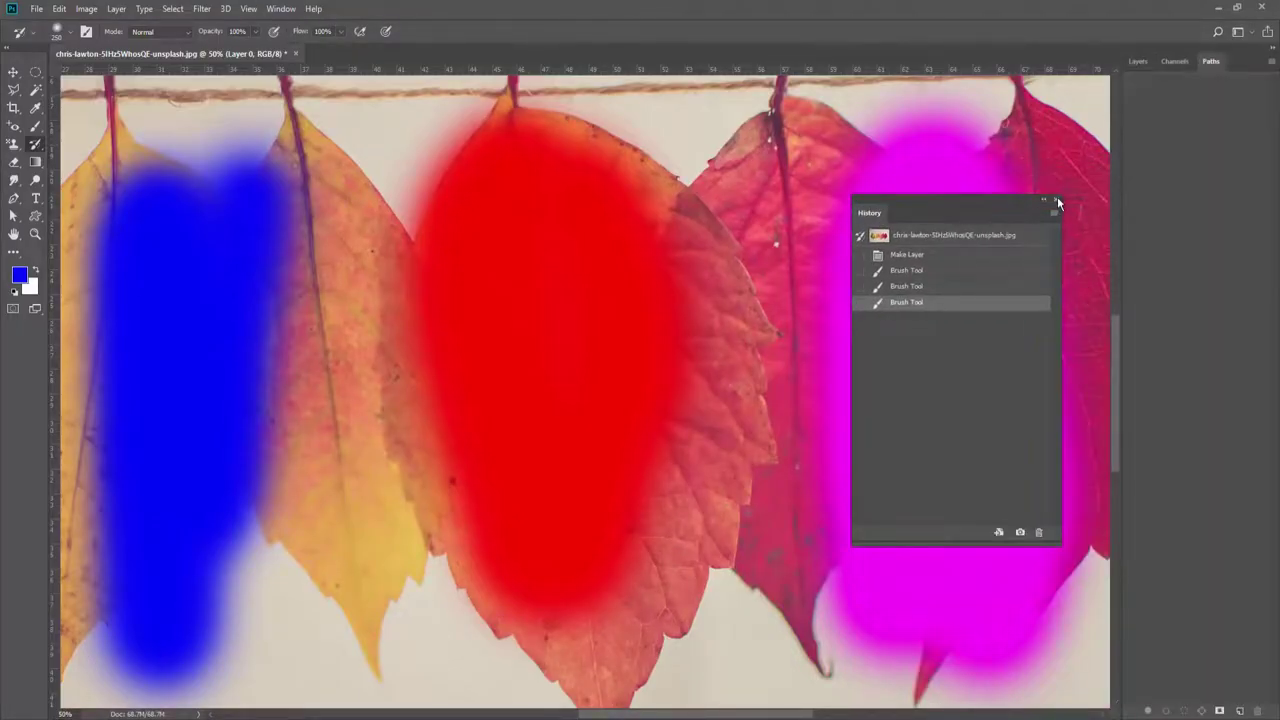
{"action": "left_click", "coordinate": [1057, 201]}
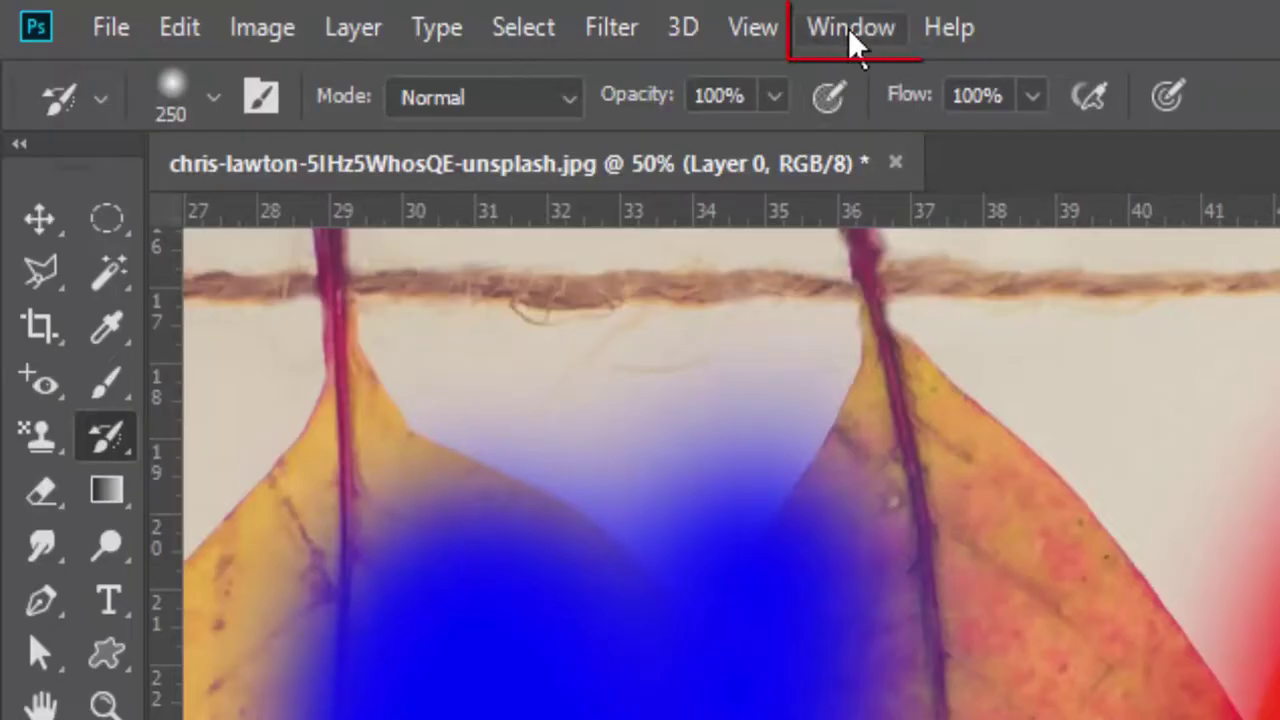
{"action": "left_click", "coordinate": [850, 30]}
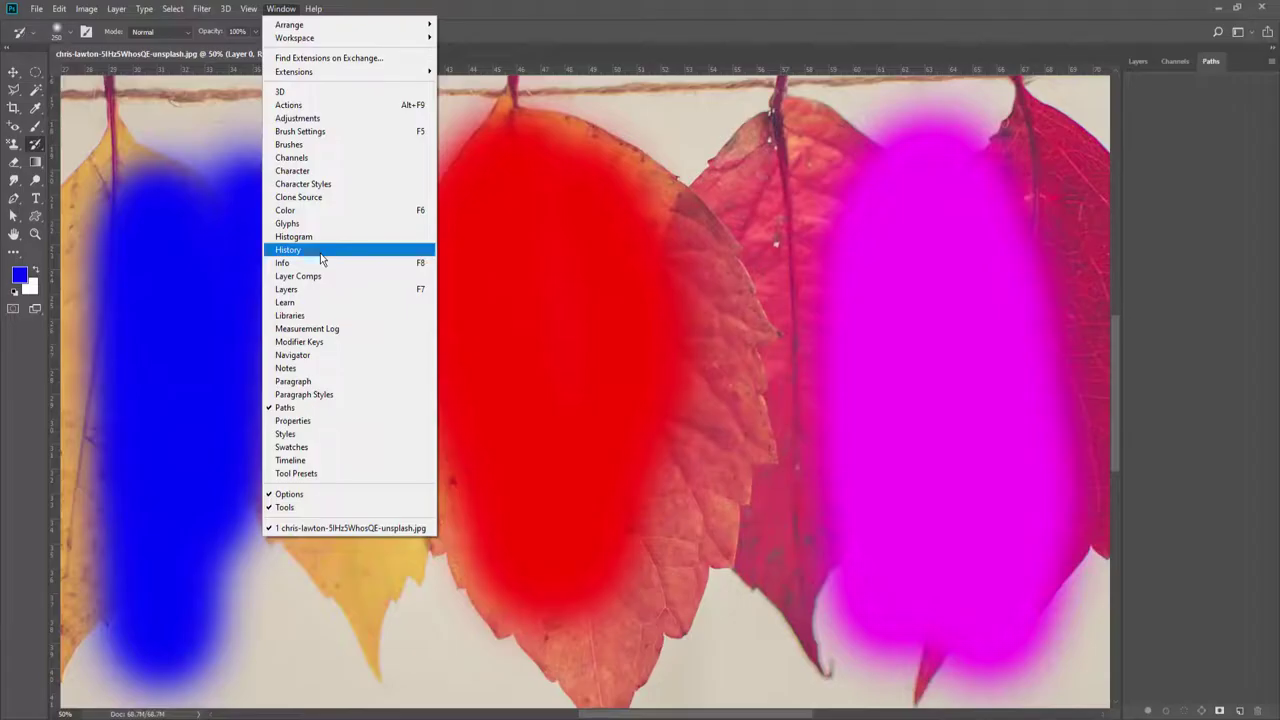
{"action": "left_click", "coordinate": [476, 353]}
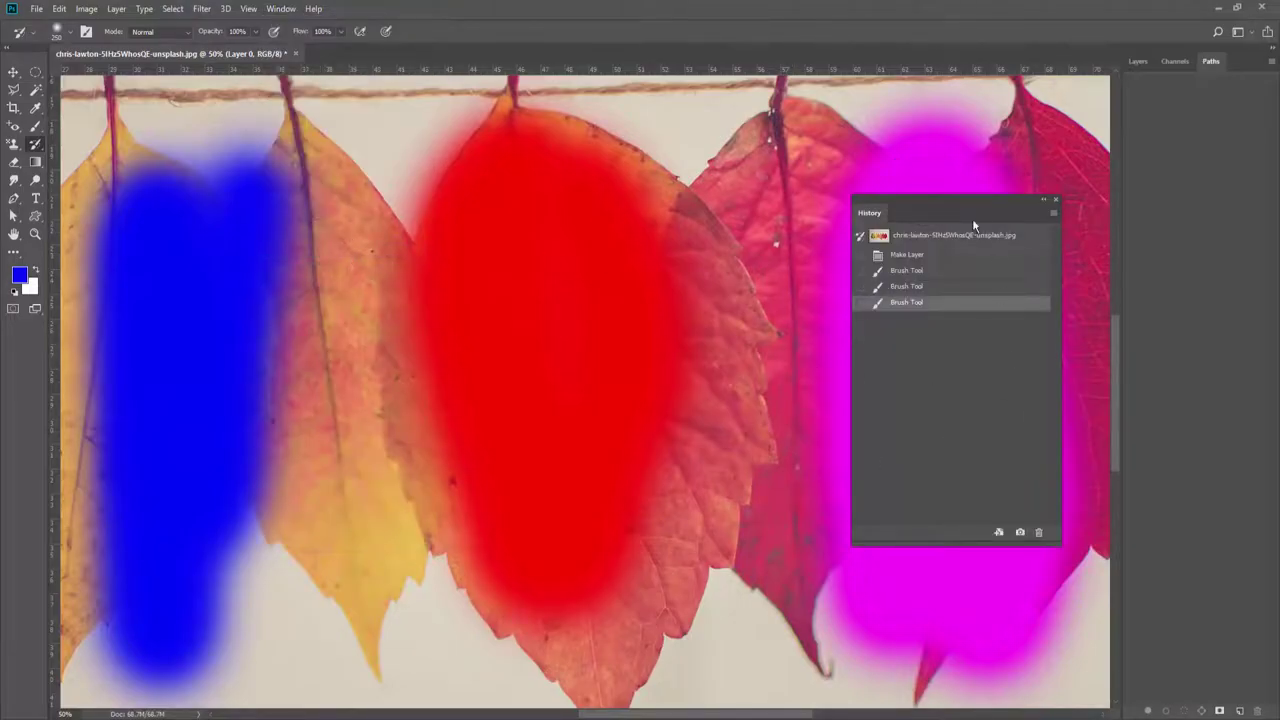
{"action": "left_click_drag", "start_coordinate": [1021, 194], "coordinate": [1243, 65]}
Return to Layers, brush over the centre leaf's red patch, then undo that stroke with Ctrl+Z
{"action": "left_click", "coordinate": [1138, 61]}
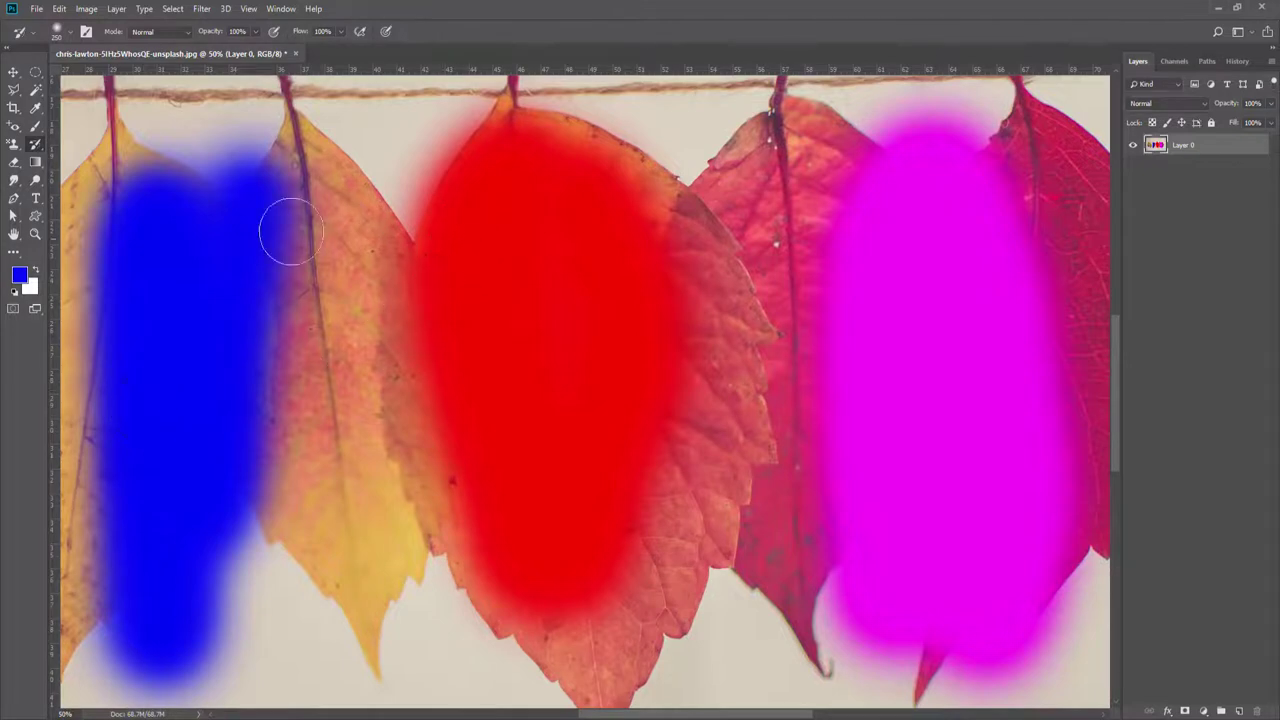
{"action": "mouse_move", "coordinate": [471, 163]}
{"action": "left_mouse_down"}
{"action": "mouse_move", "coordinate": [443, 428]}
{"action": "mouse_move", "coordinate": [446, 172]}
{"action": "mouse_move", "coordinate": [414, 151]}
{"action": "mouse_move", "coordinate": [609, 449]}
{"action": "mouse_move", "coordinate": [578, 520]}
{"action": "mouse_move", "coordinate": [663, 474]}
{"action": "mouse_move", "coordinate": [640, 330]}
{"action": "mouse_move", "coordinate": [537, 600]}
{"action": "mouse_move", "coordinate": [573, 190]}
{"action": "mouse_move", "coordinate": [517, 200]}
{"action": "mouse_move", "coordinate": [620, 134]}
{"action": "mouse_move", "coordinate": [346, 354]}
{"action": "left_mouse_up"}
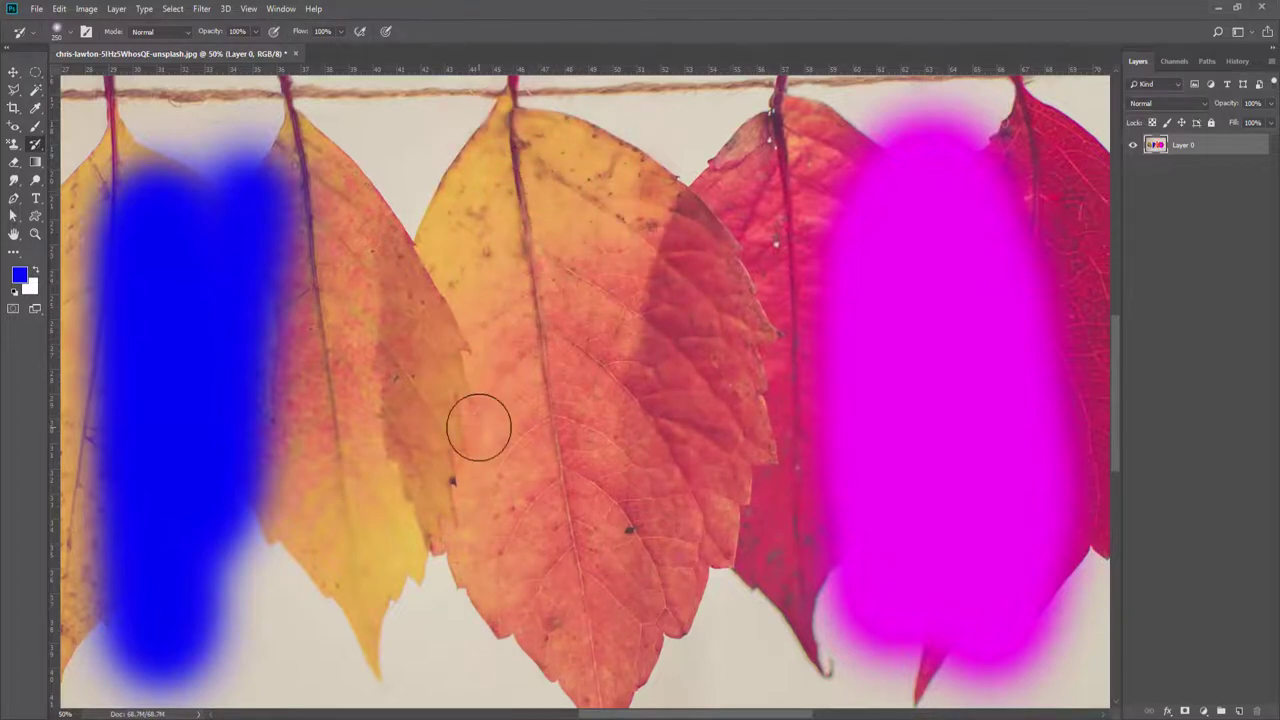
{"action": "key", "text": "ctrl+z"}
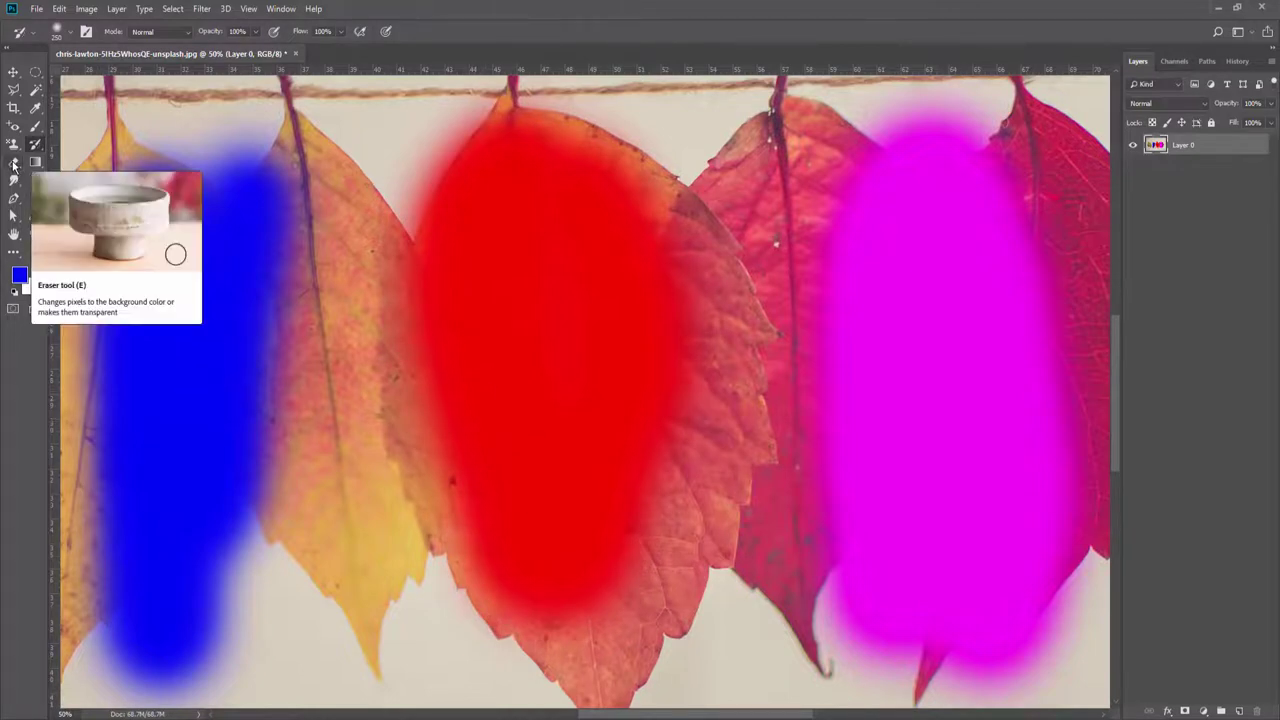
Erase the red paint from the centre leaf with the Eraser tool
{"action": "left_click", "coordinate": [13, 165]}
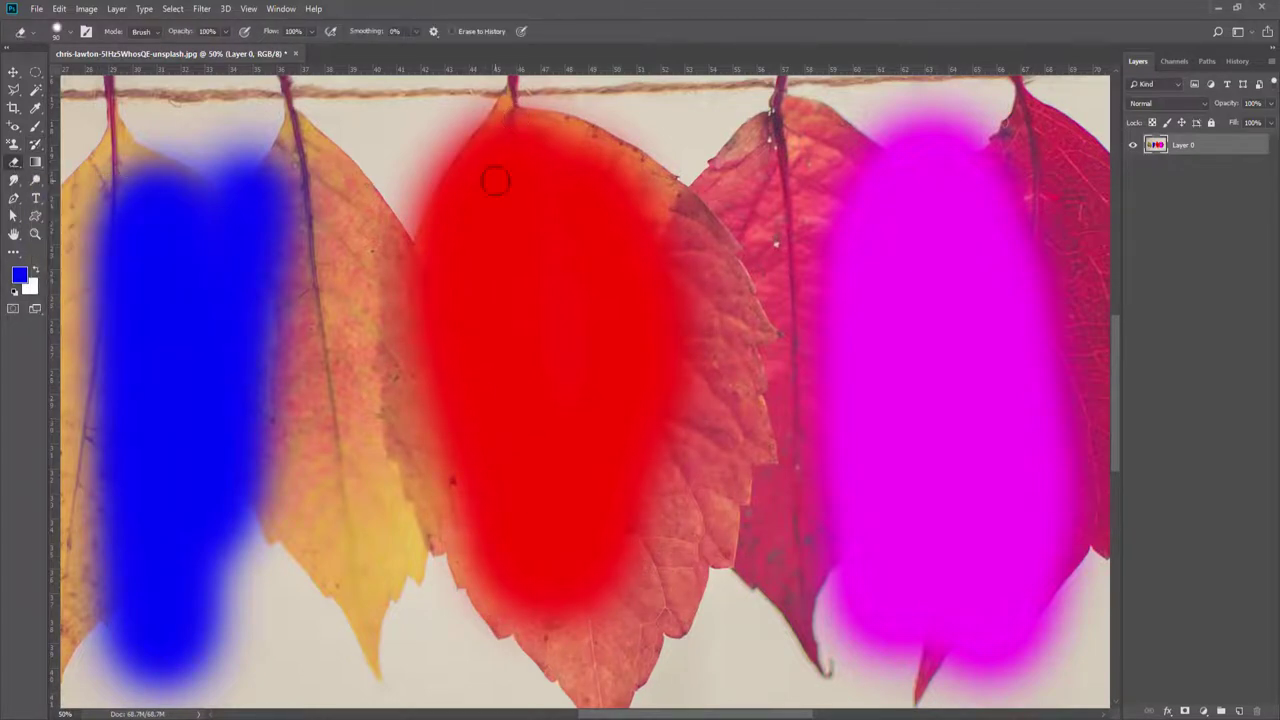
{"action": "mouse_move", "coordinate": [512, 218]}
{"action": "left_mouse_down"}
{"action": "mouse_move", "coordinate": [526, 400]}
{"action": "mouse_move", "coordinate": [423, 391]}
{"action": "mouse_move", "coordinate": [580, 440]}
{"action": "mouse_move", "coordinate": [515, 343]}
{"action": "mouse_move", "coordinate": [528, 326]}
{"action": "left_mouse_up"}
{"action": "mouse_move", "coordinate": [479, 360]}
{"action": "left_mouse_down"}
{"action": "mouse_move", "coordinate": [497, 417]}
{"action": "mouse_move", "coordinate": [497, 337]}
{"action": "left_mouse_up"}
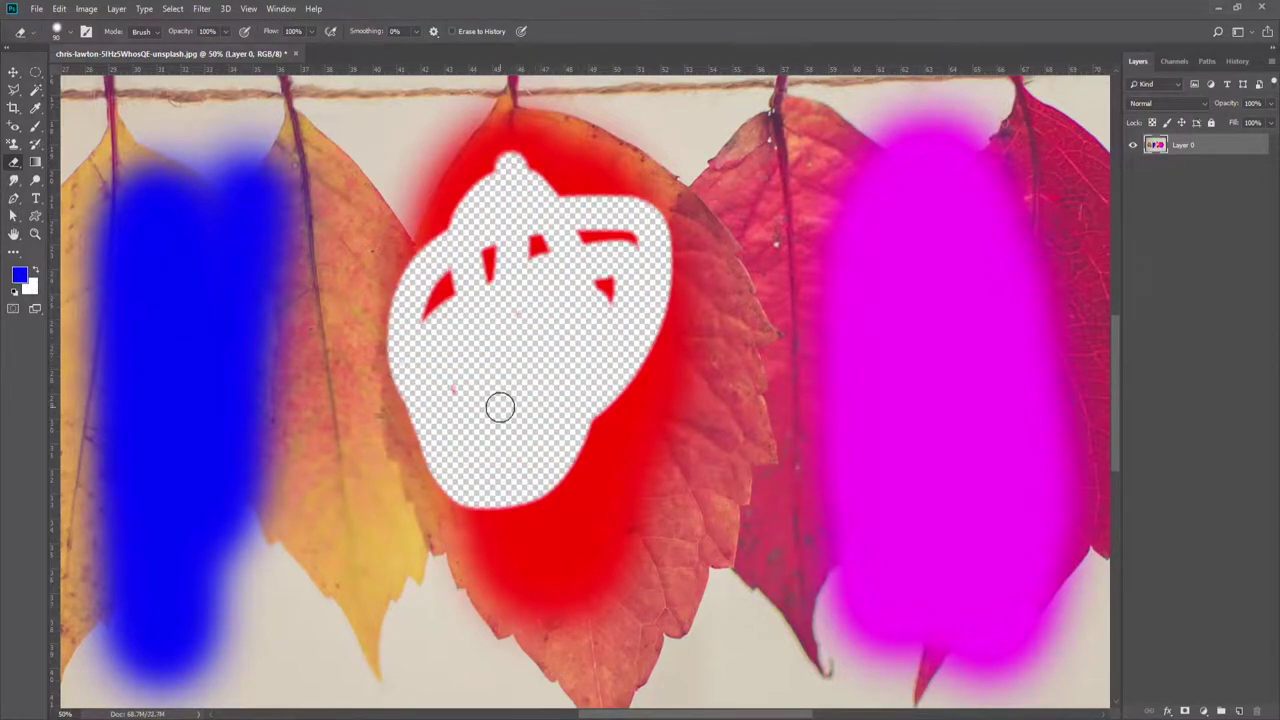
Select the Color Replacement Tool and set the foreground colour to magenta (#fd00fa)
{"action": "left_click", "coordinate": [35, 143]}
{"action": "left_click", "coordinate": [35, 126]}
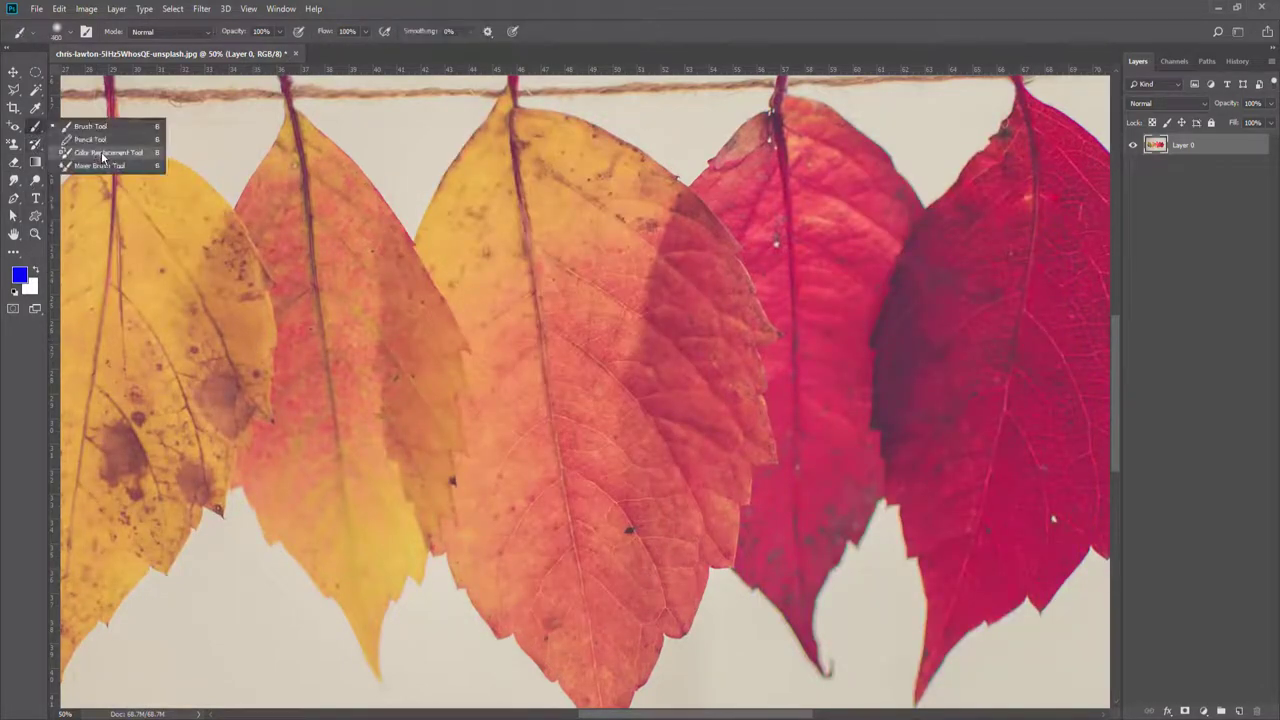
{"action": "left_click", "coordinate": [102, 153]}
{"action": "left_click", "coordinate": [20, 277]}
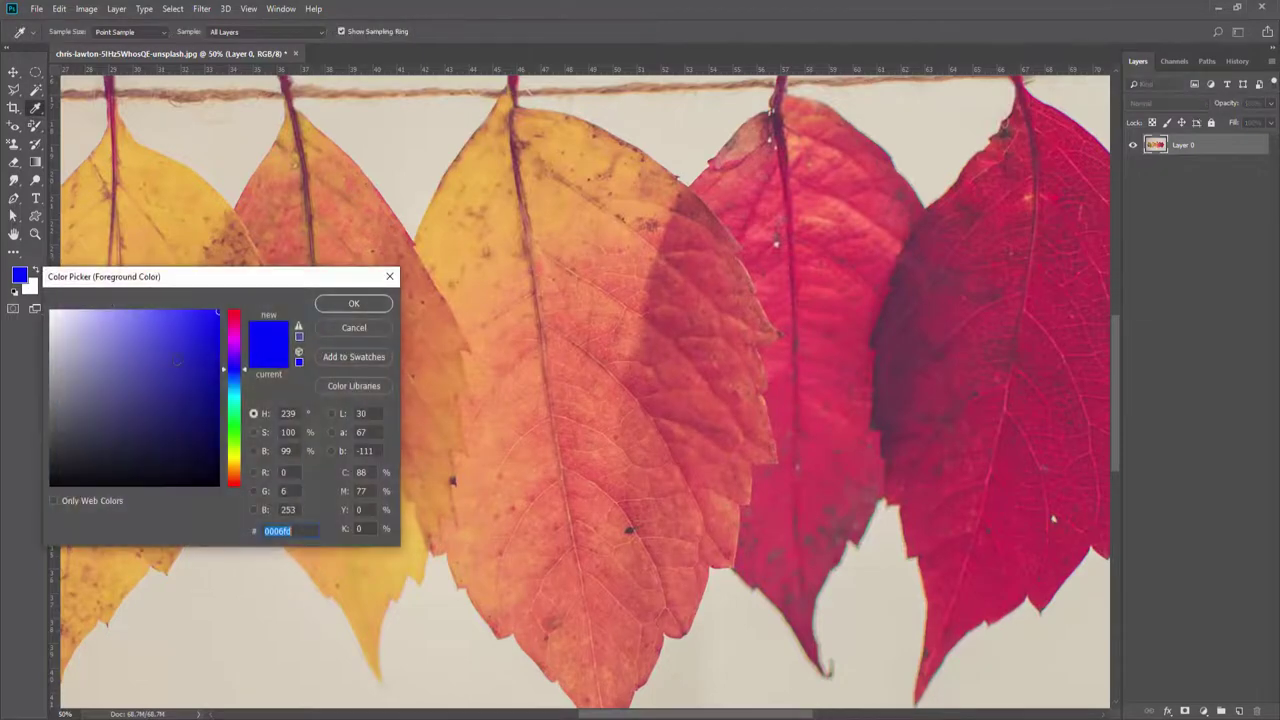
{"action": "left_click", "coordinate": [241, 342]}
{"action": "left_click", "coordinate": [353, 304]}
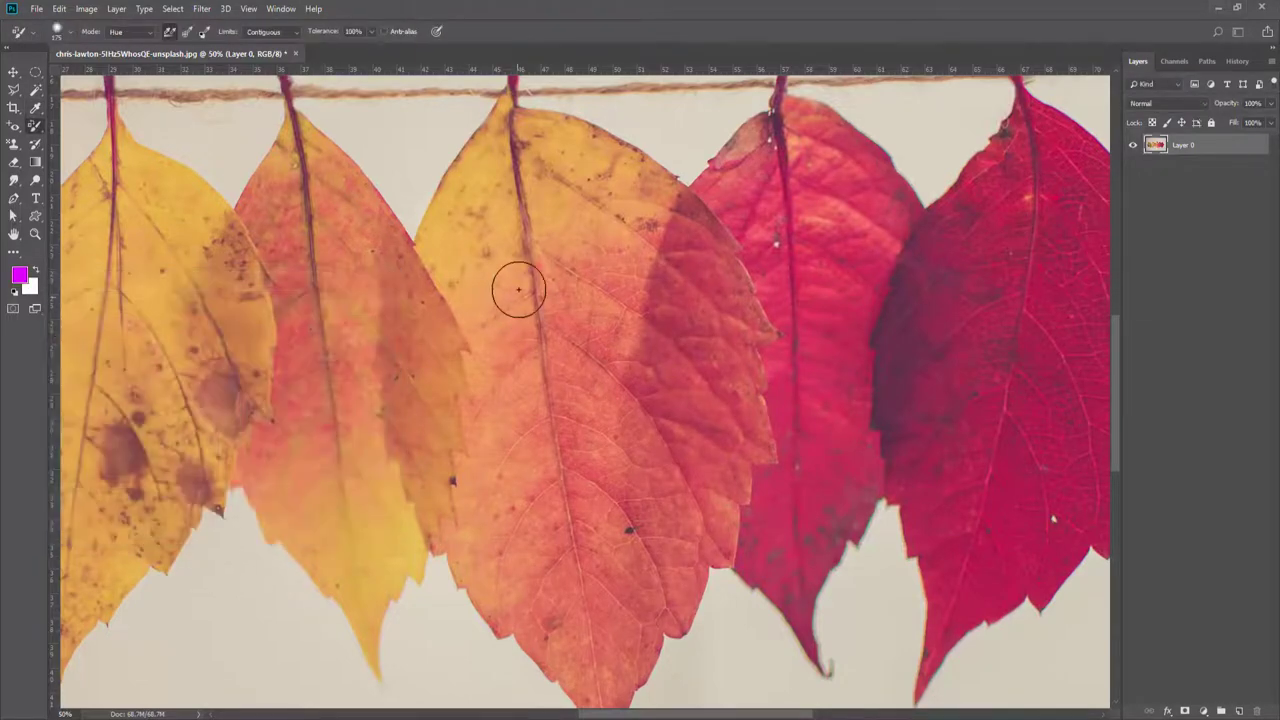
Recolour the centre leaf magenta, then clear the tint from the background and neighbouring leaves
{"action": "mouse_move", "coordinate": [514, 194]}
{"action": "left_mouse_down"}
{"action": "mouse_move", "coordinate": [469, 270]}
{"action": "mouse_move", "coordinate": [491, 157]}
{"action": "mouse_move", "coordinate": [654, 163]}
{"action": "mouse_move", "coordinate": [690, 250]}
{"action": "mouse_move", "coordinate": [443, 466]}
{"action": "mouse_move", "coordinate": [729, 294]}
{"action": "mouse_move", "coordinate": [680, 591]}
{"action": "mouse_move", "coordinate": [617, 620]}
{"action": "left_mouse_up"}
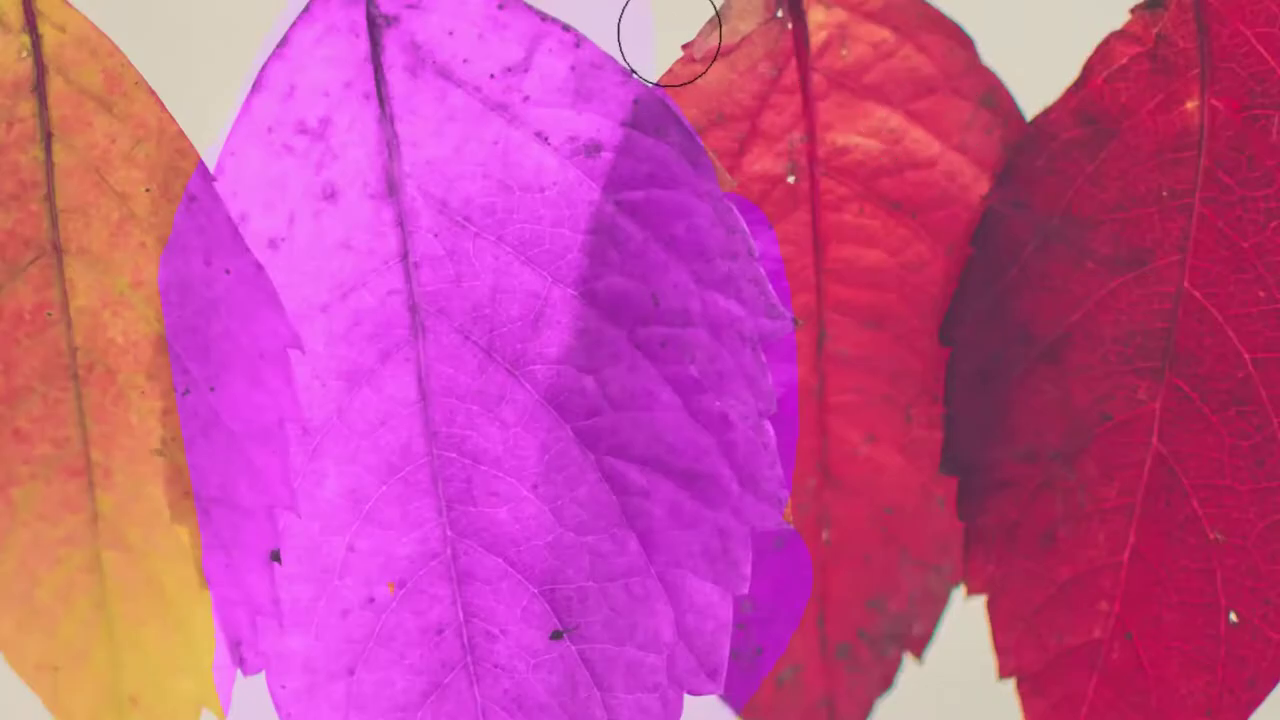
{"action": "mouse_move", "coordinate": [672, 40]}
{"action": "left_mouse_down"}
{"action": "mouse_move", "coordinate": [636, 10]}
{"action": "mouse_move", "coordinate": [587, 0]}
{"action": "left_mouse_up"}
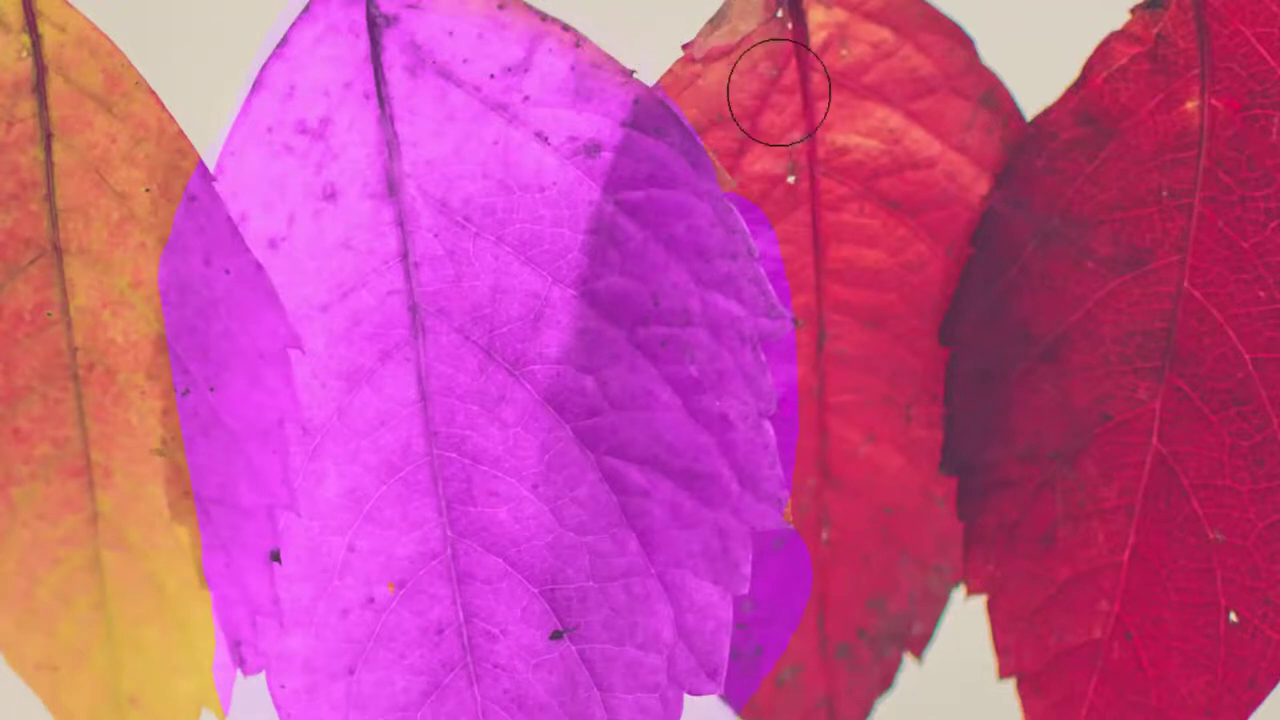
{"action": "mouse_move", "coordinate": [808, 227]}
{"action": "left_mouse_down"}
{"action": "mouse_move", "coordinate": [831, 538]}
{"action": "mouse_move", "coordinate": [756, 715]}
{"action": "left_mouse_up"}
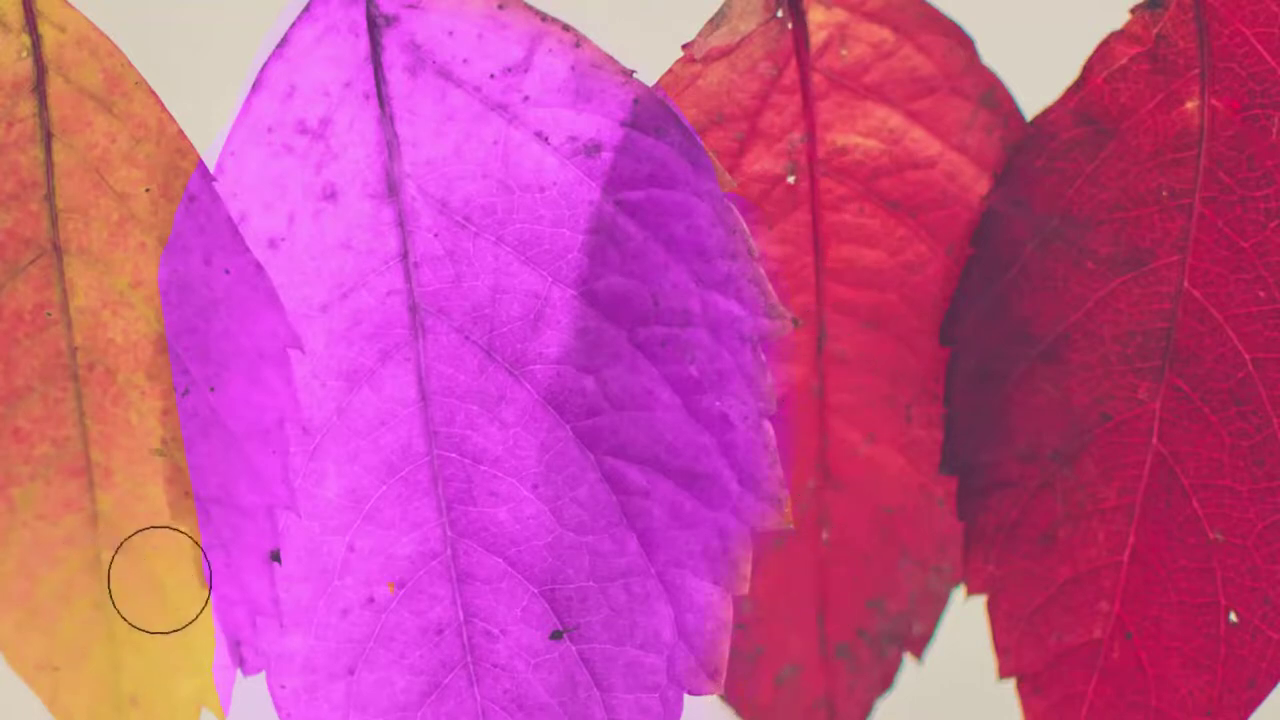
{"action": "left_click_drag", "start_coordinate": [157, 580], "coordinate": [225, 705]}
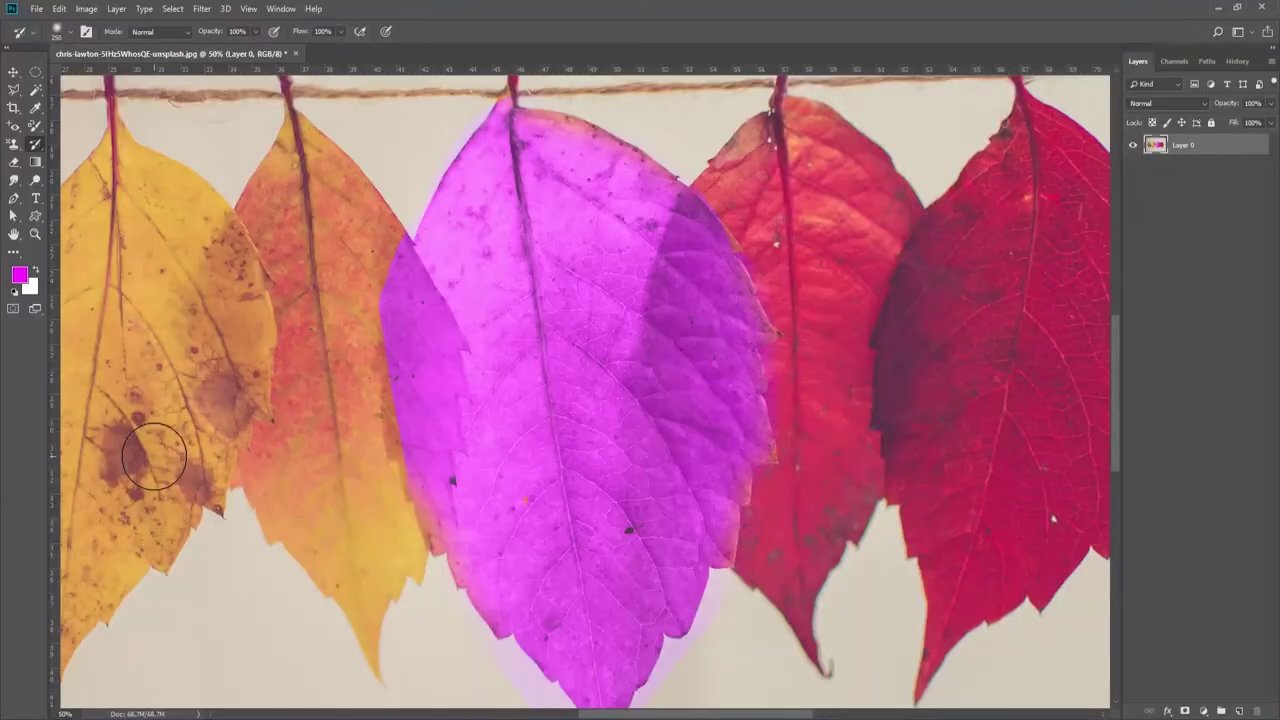